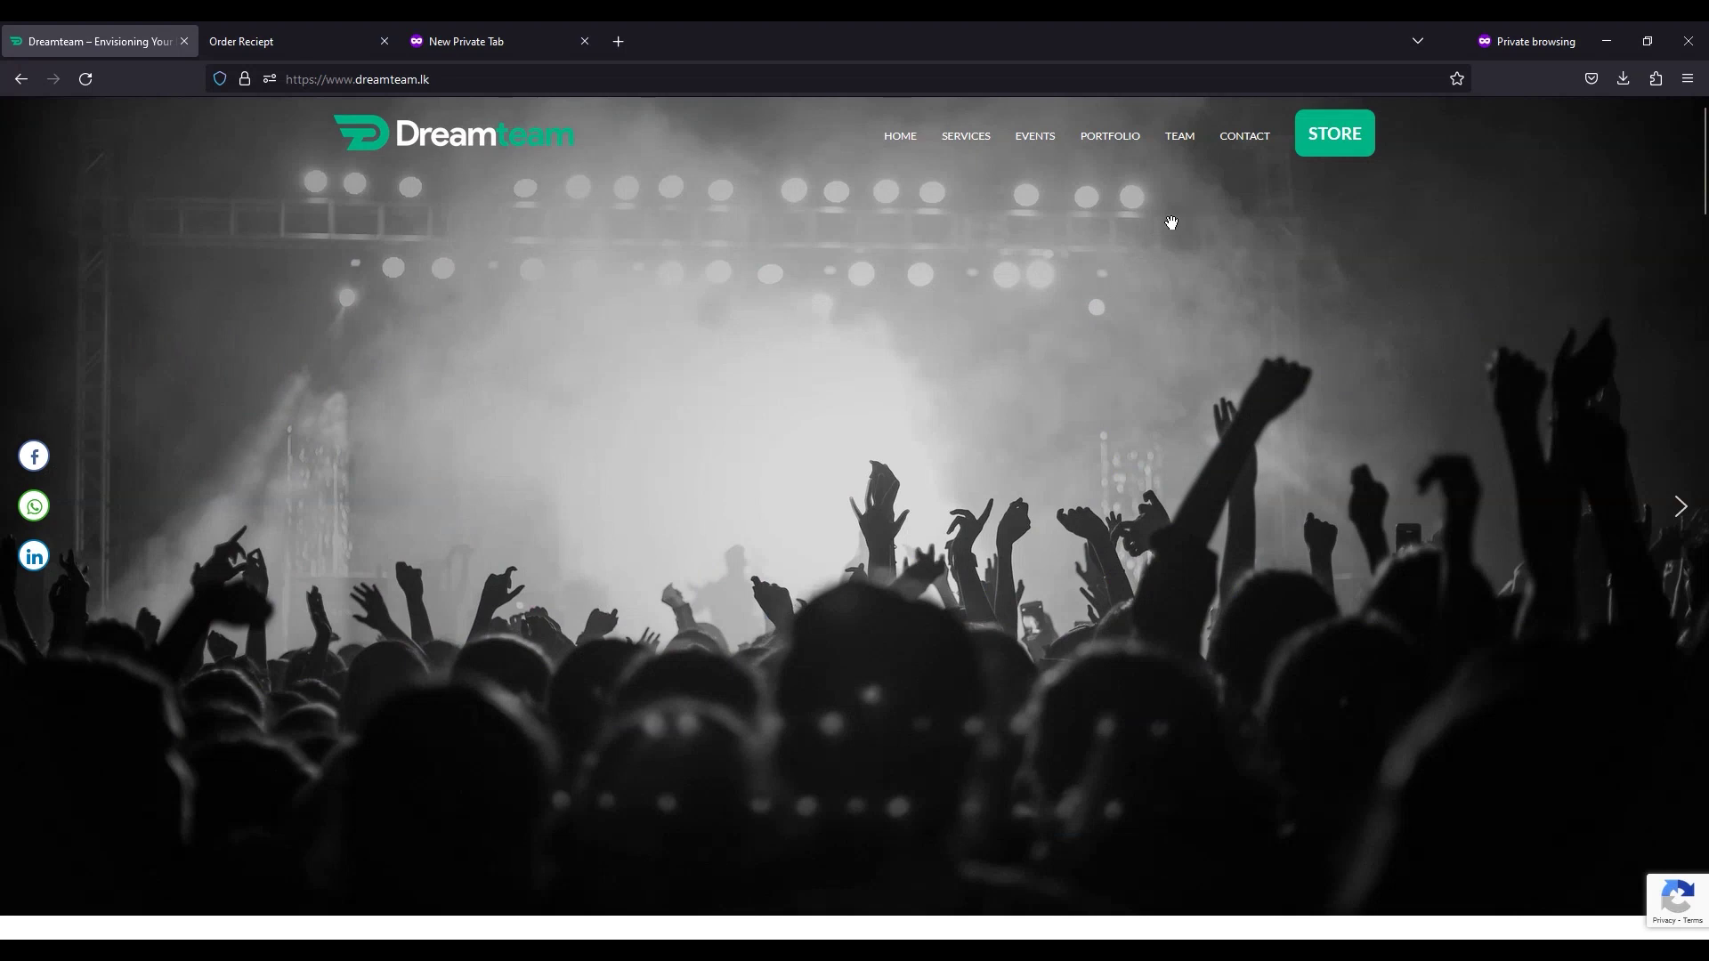
- Go from the Dreamteam site's STORE header link to the store's Login page
left_click(1346, 133)
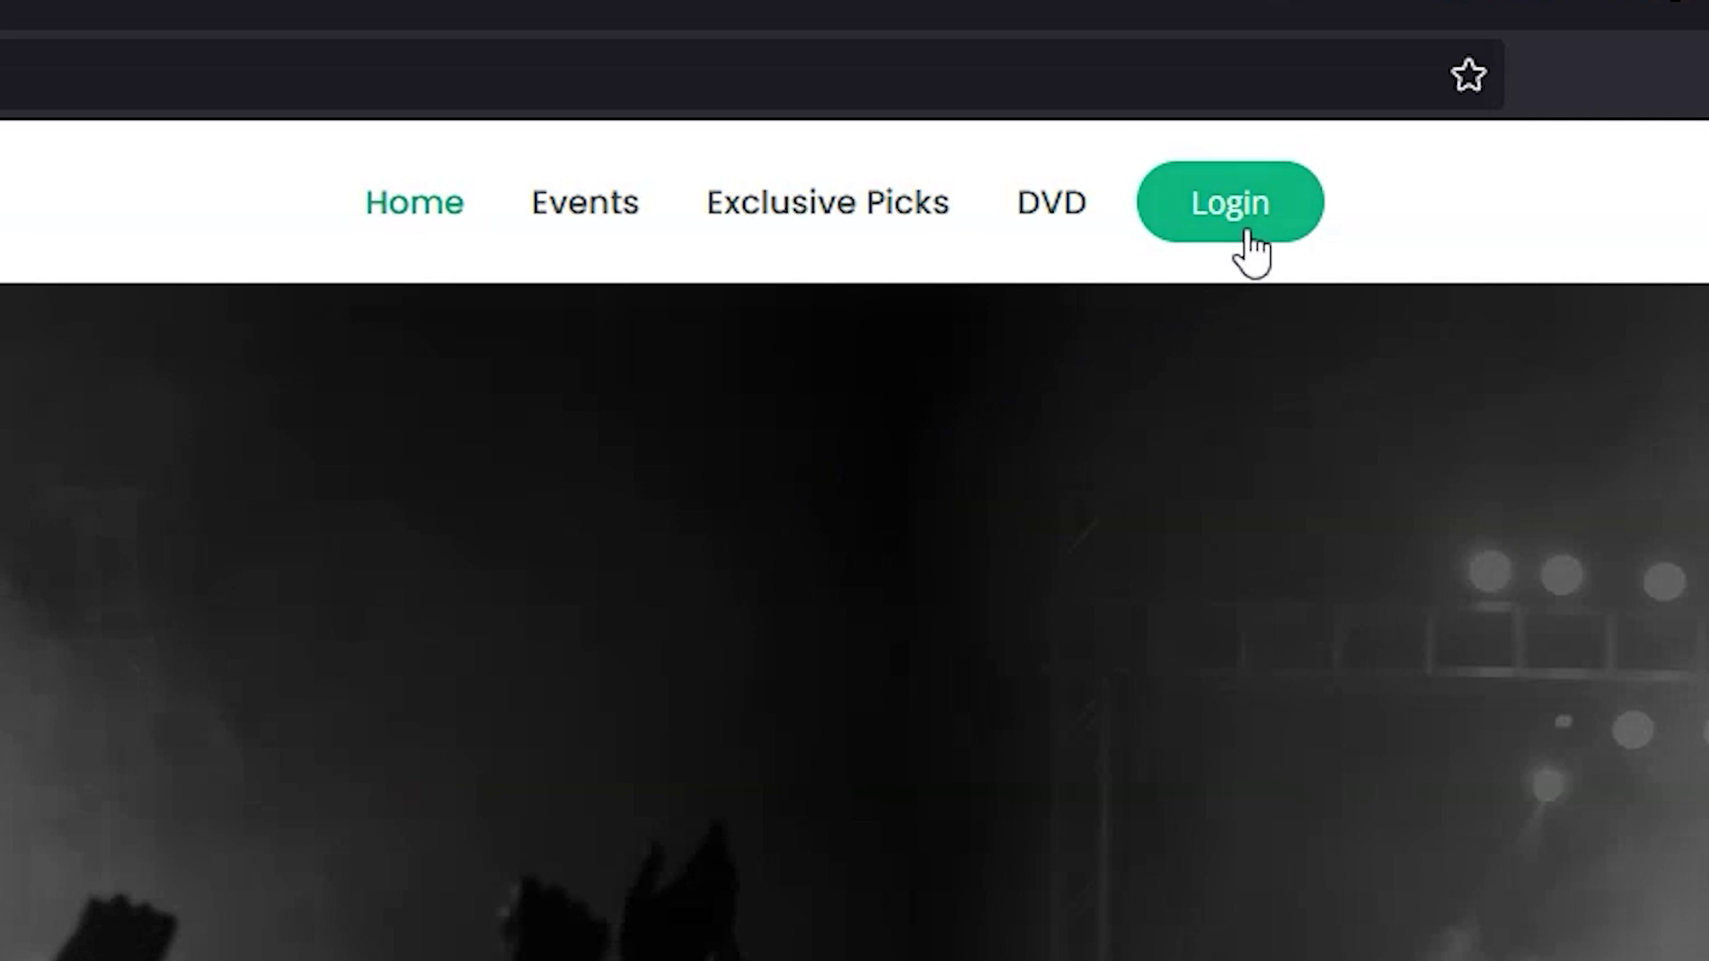
left_click(1250, 238)
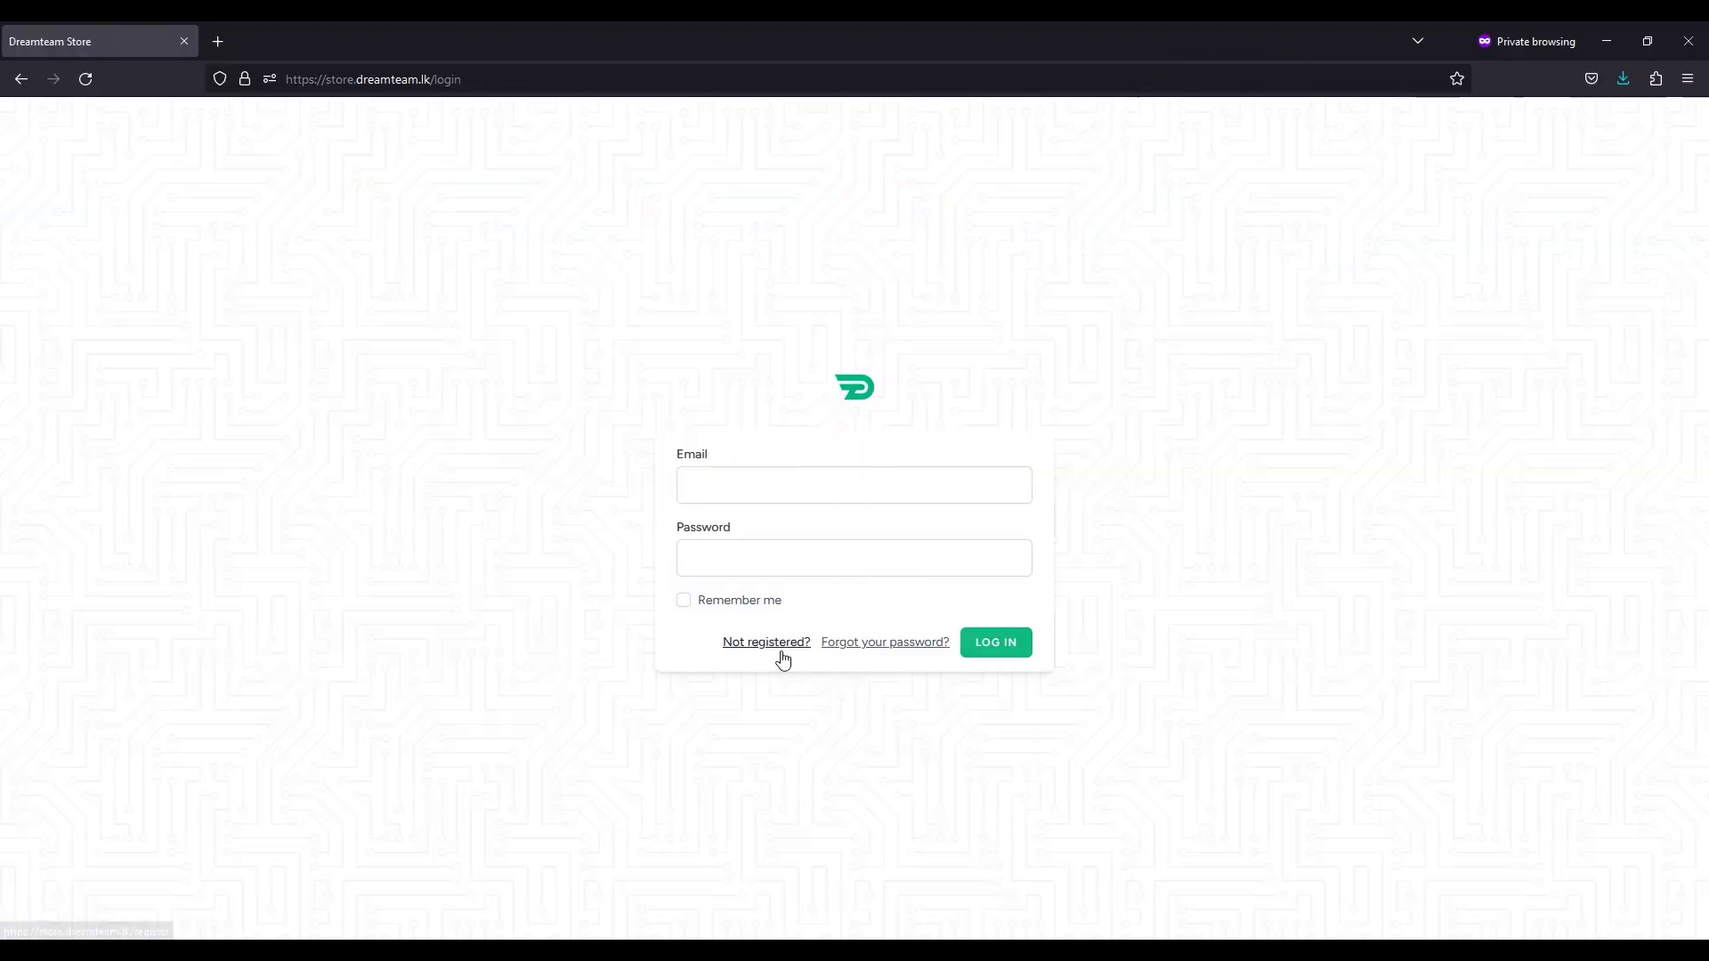
- Switch to the 'Not registered?' sign-up form and enter the name and email
left_click(768, 643)
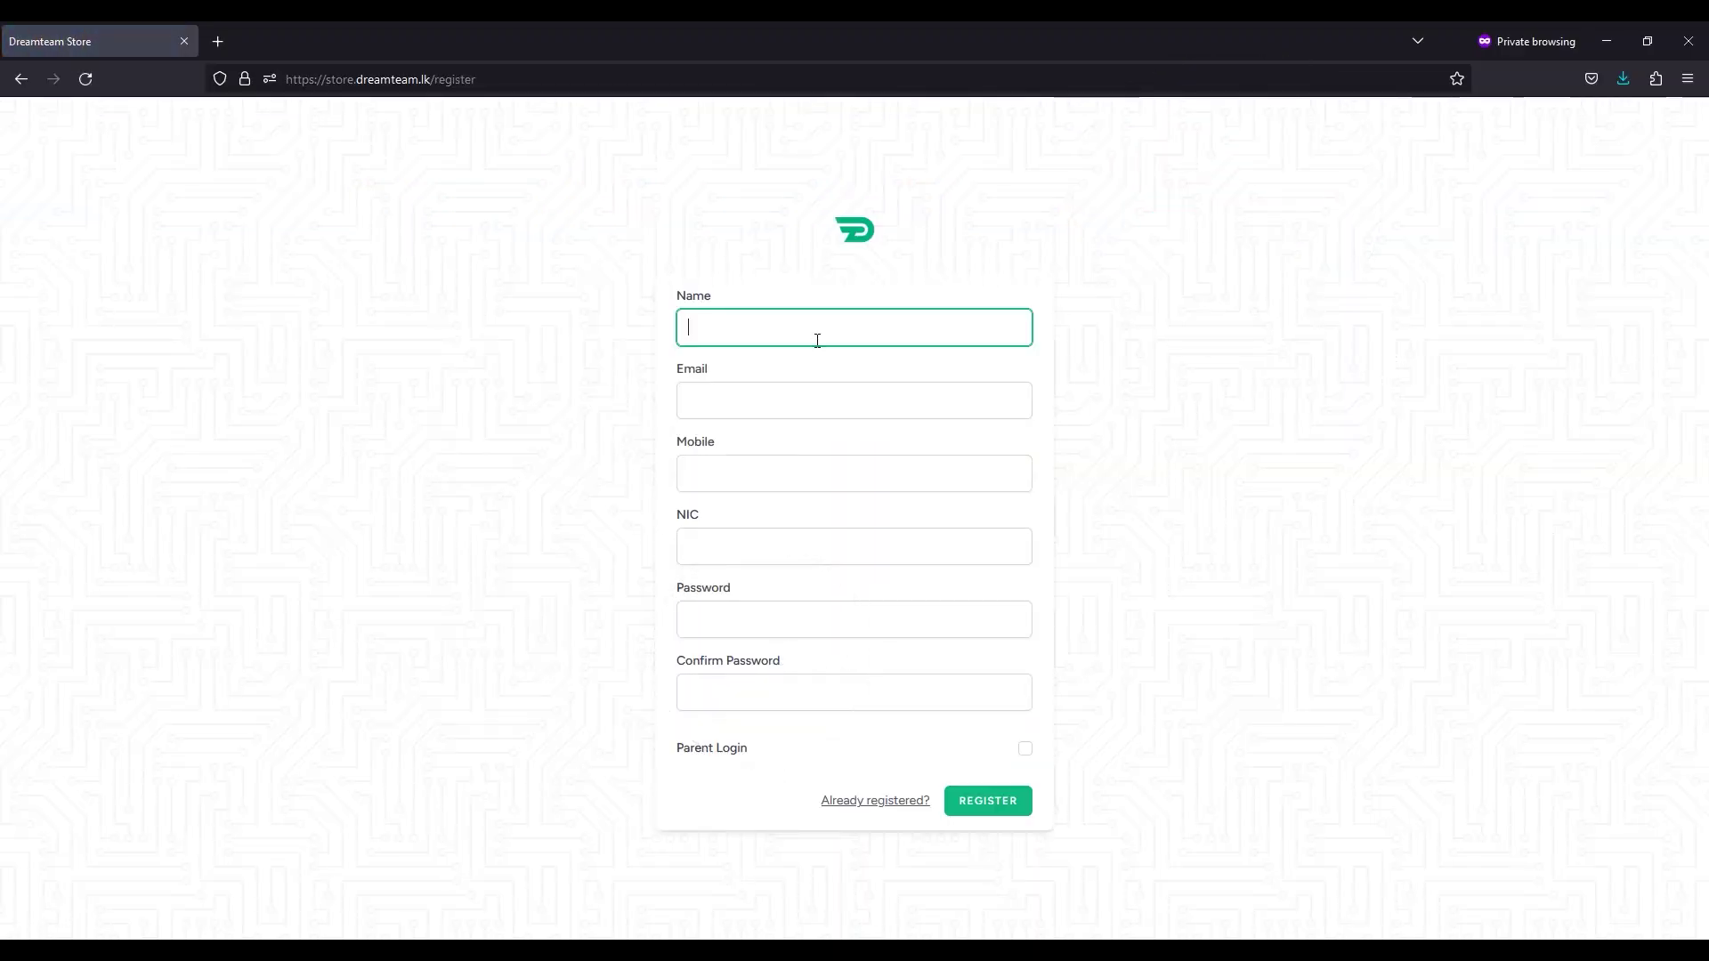
left_click(818, 341)
left_click(766, 395)
type("nev")
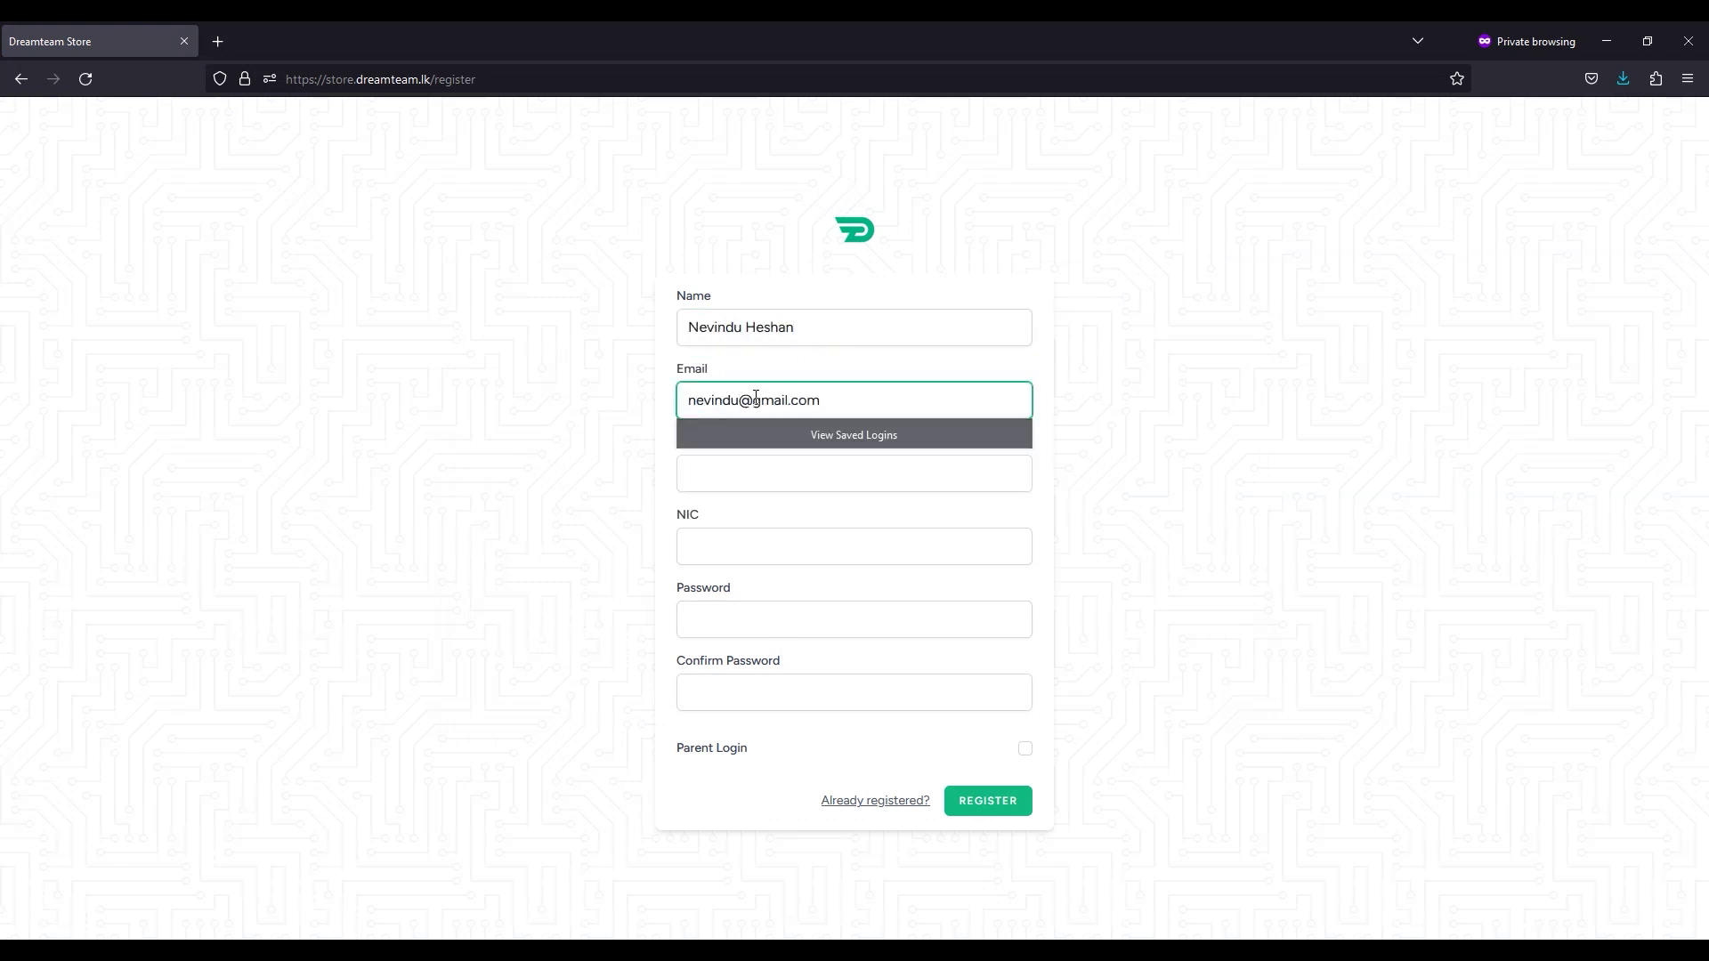
- Enter the mobile number, NIC number, password and password confirmation
left_click(808, 479)
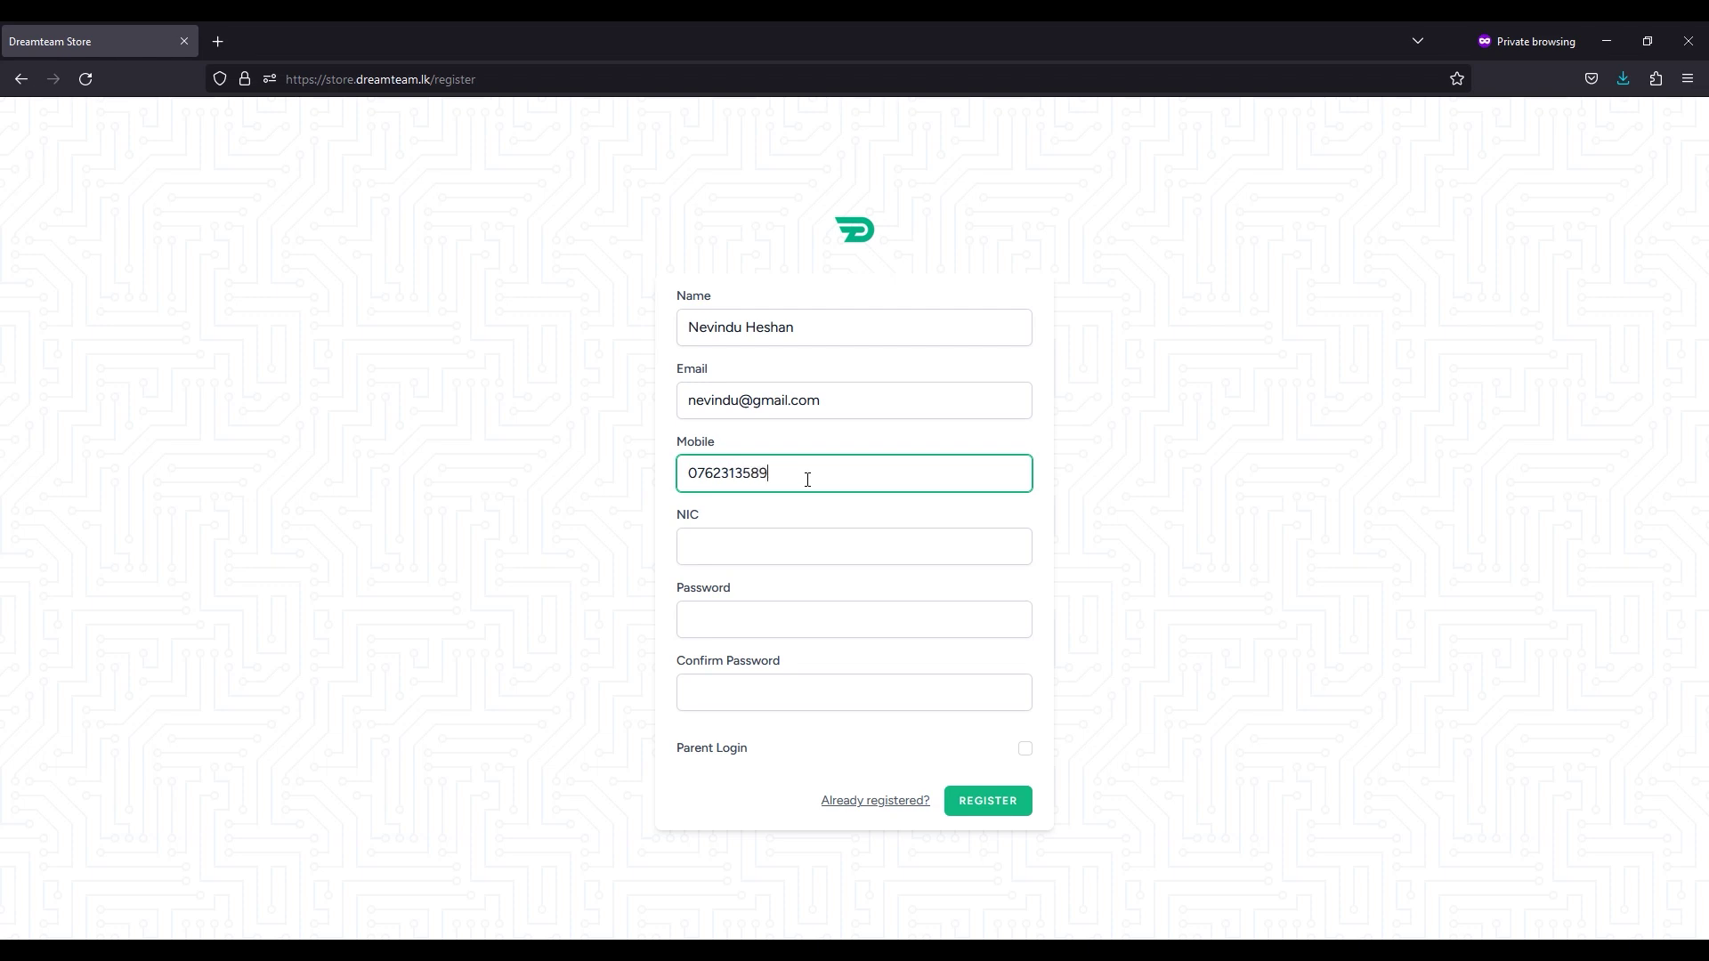
left_click(787, 545)
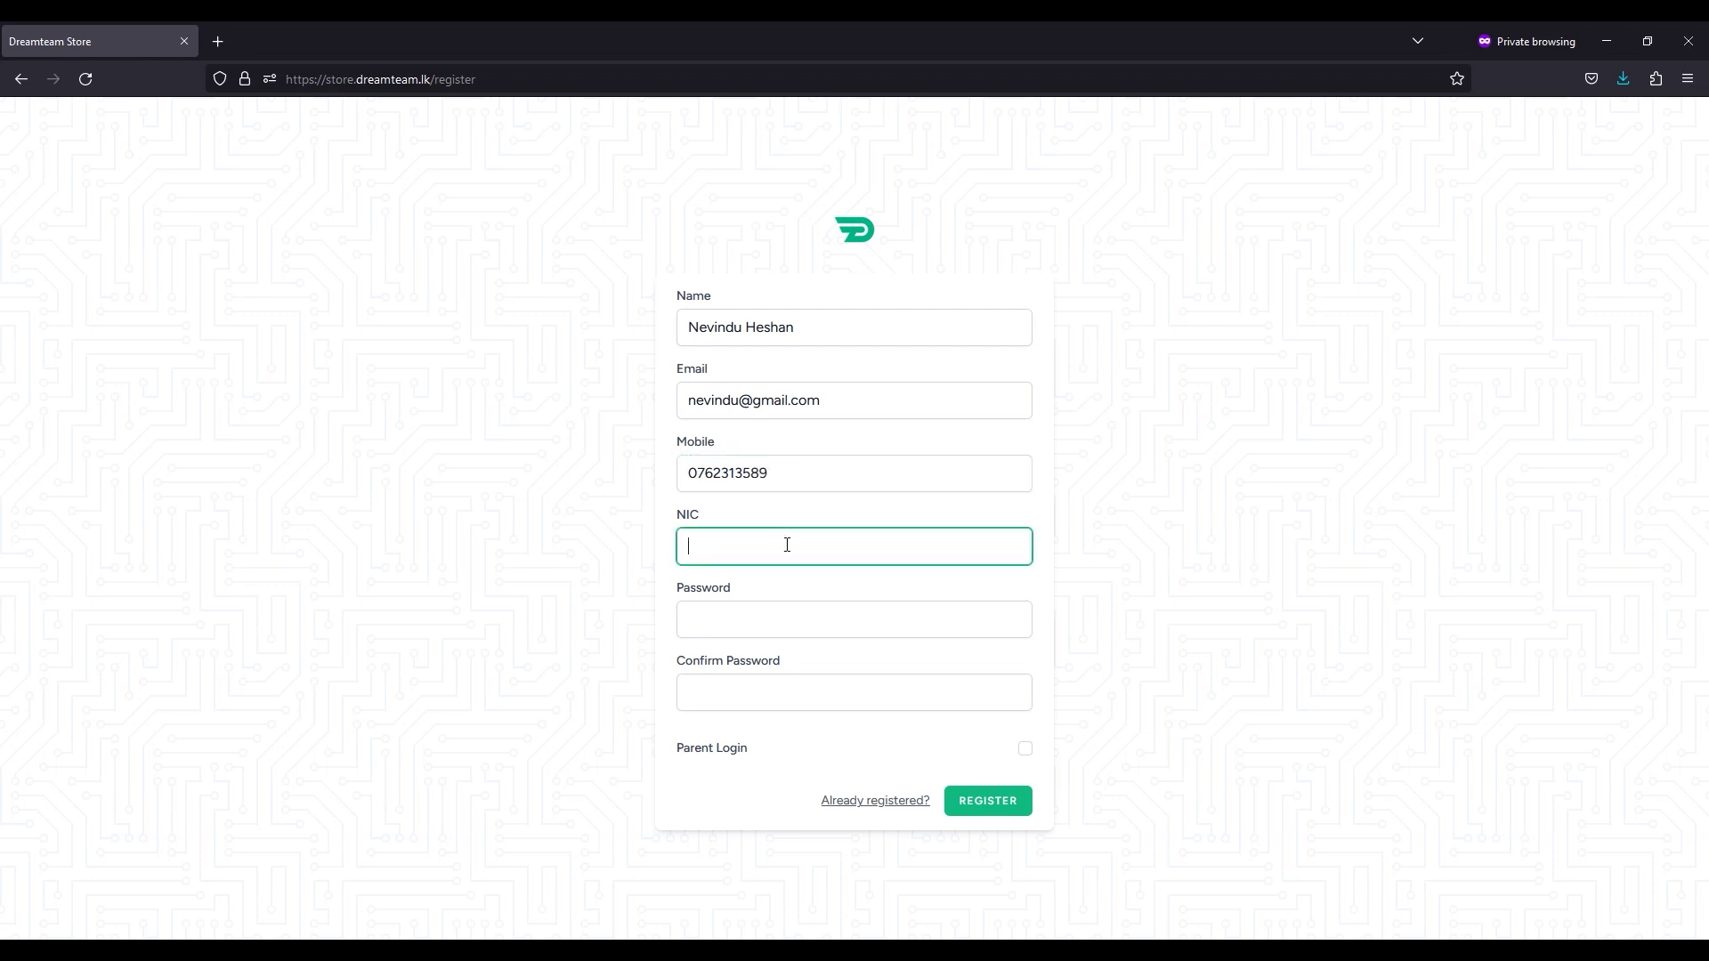
left_click(786, 623)
type("...")
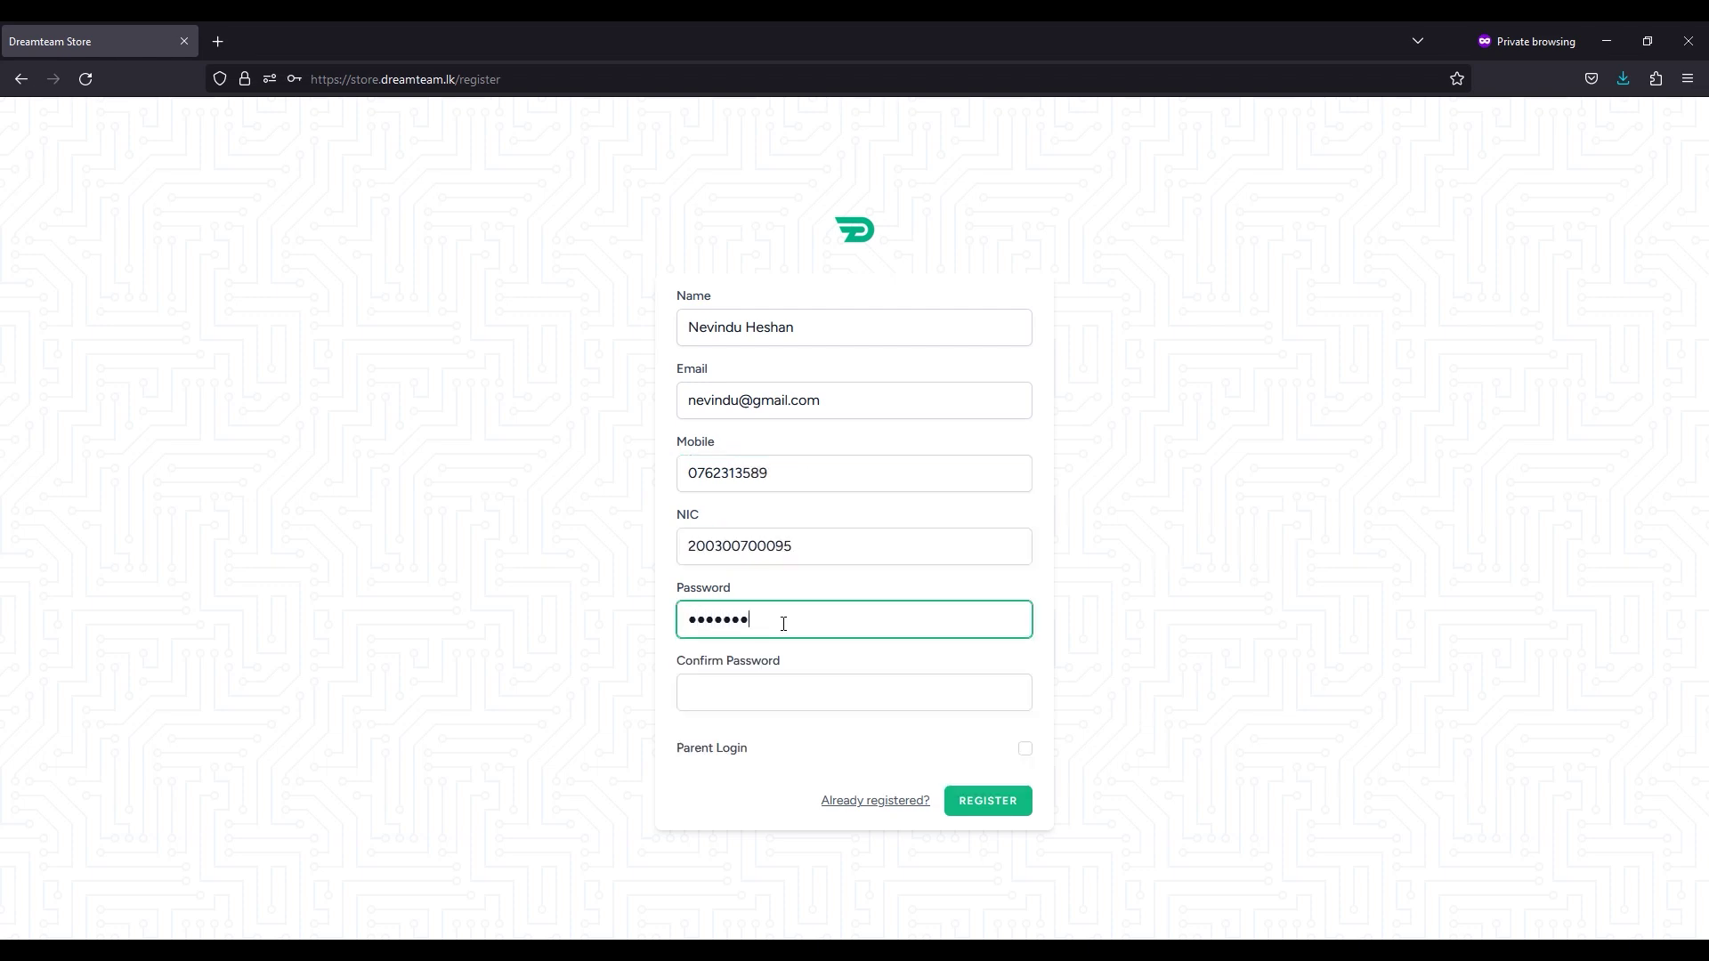
left_click(785, 701)
type("..")
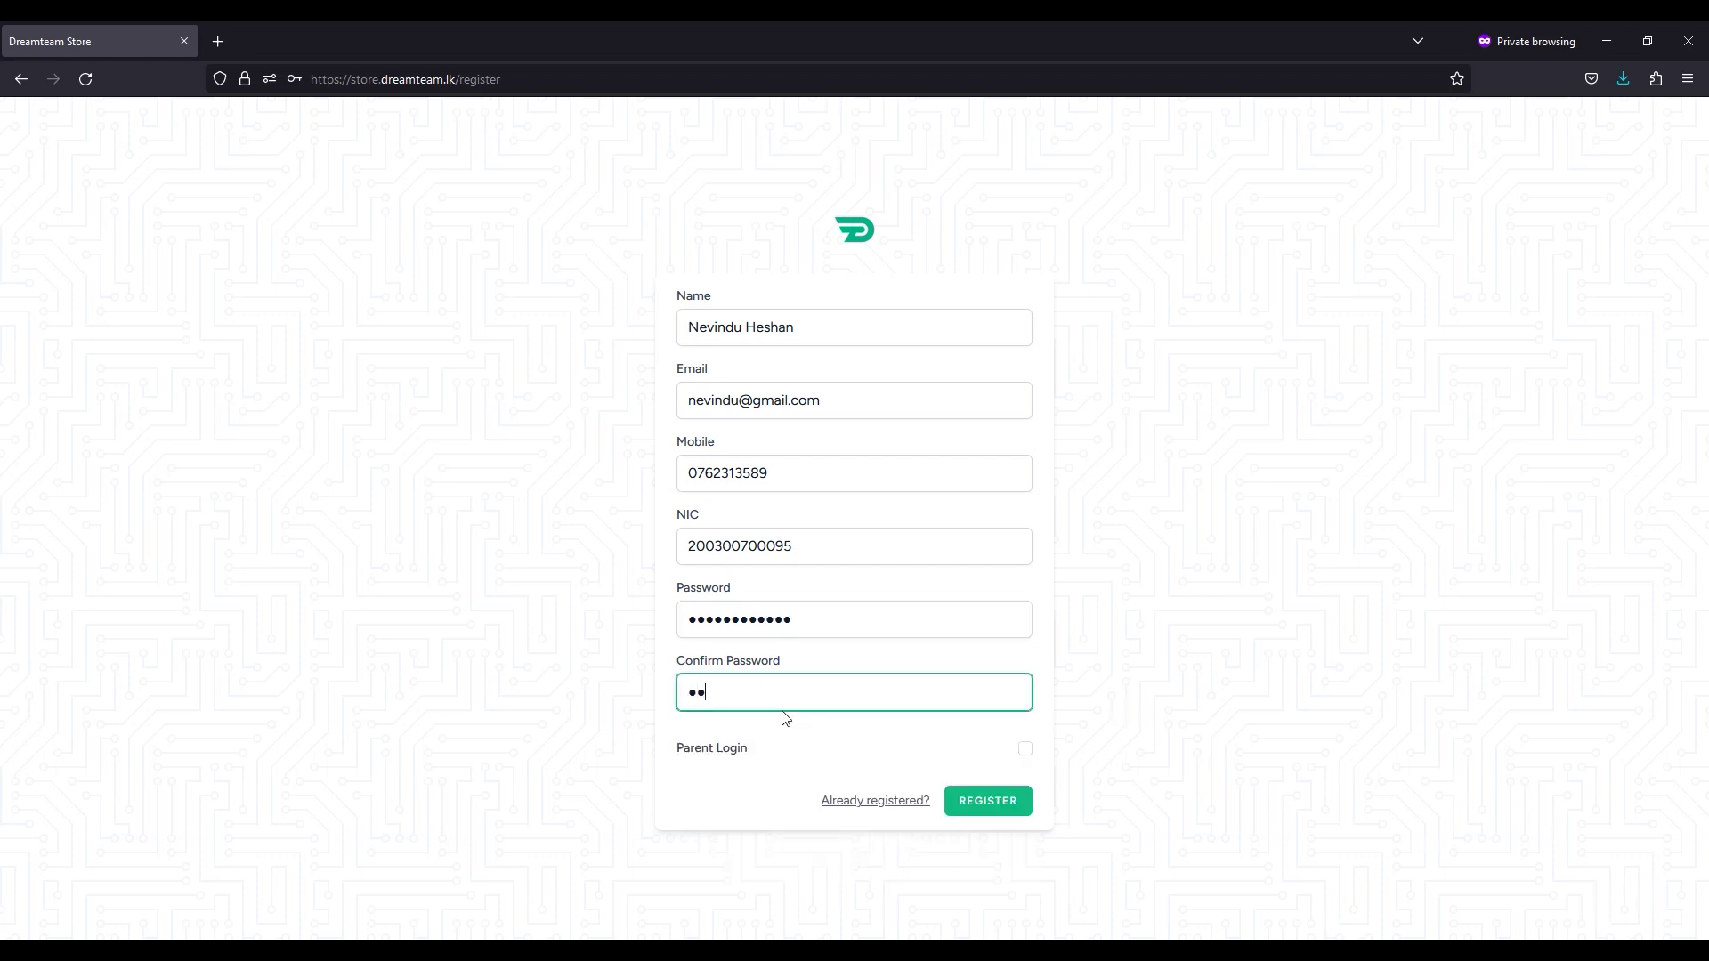
type("...")
left_click(1024, 751)
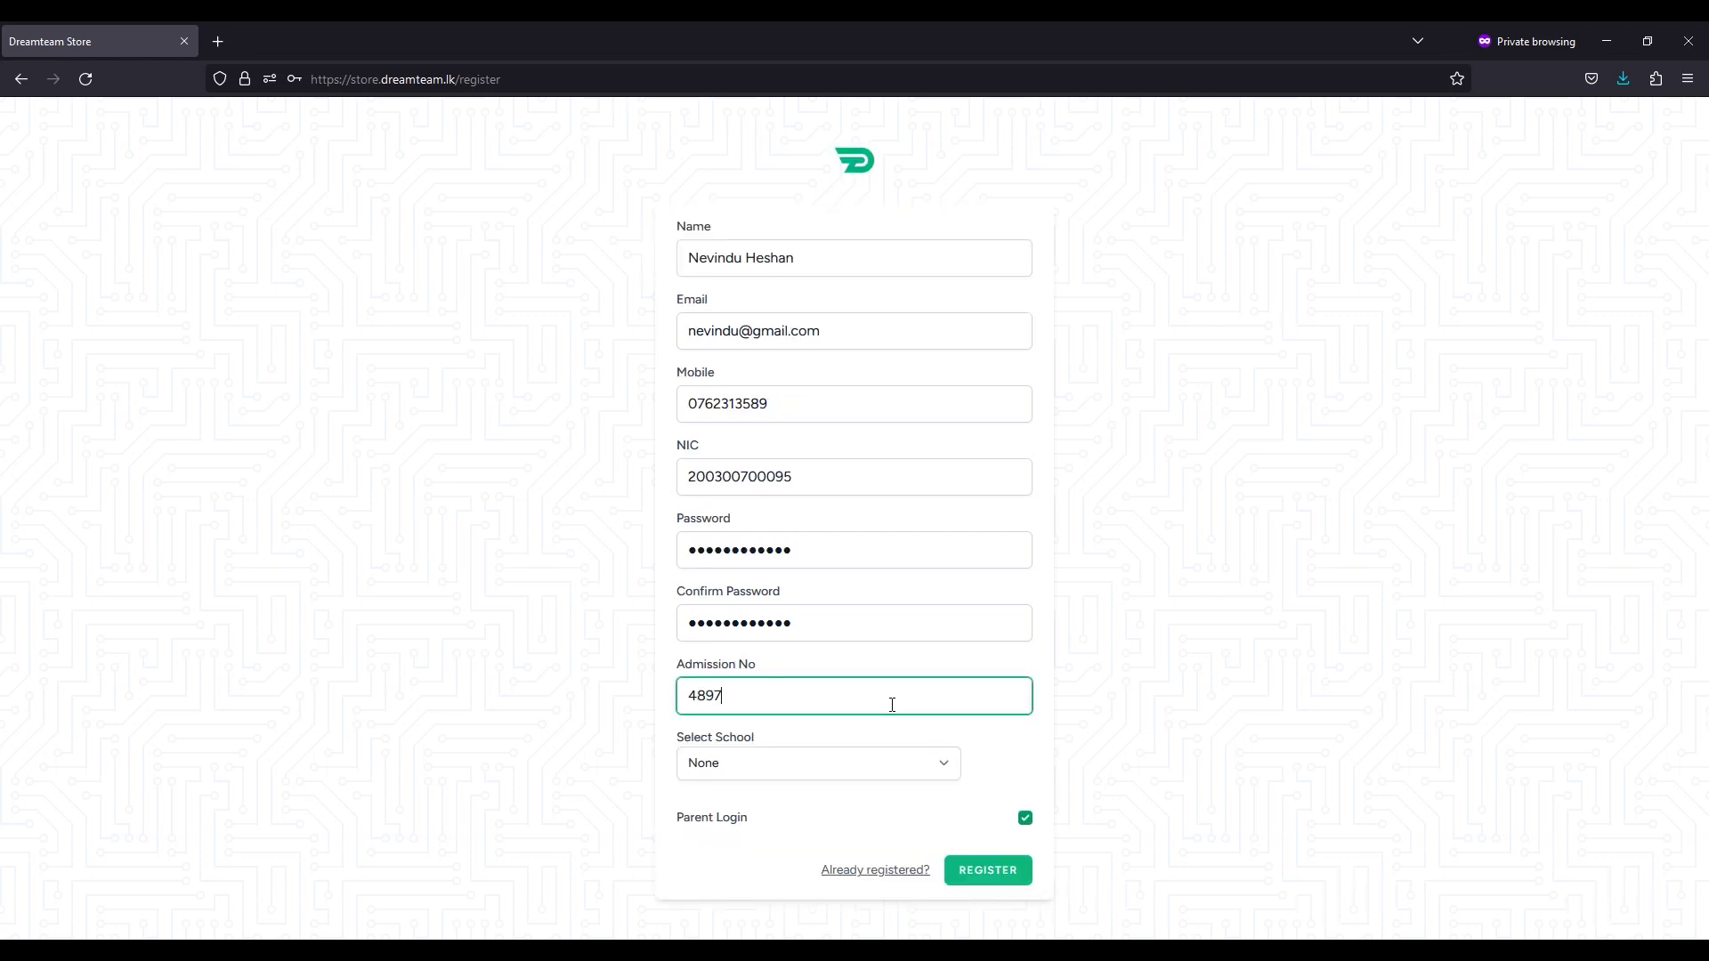
left_click(875, 772)
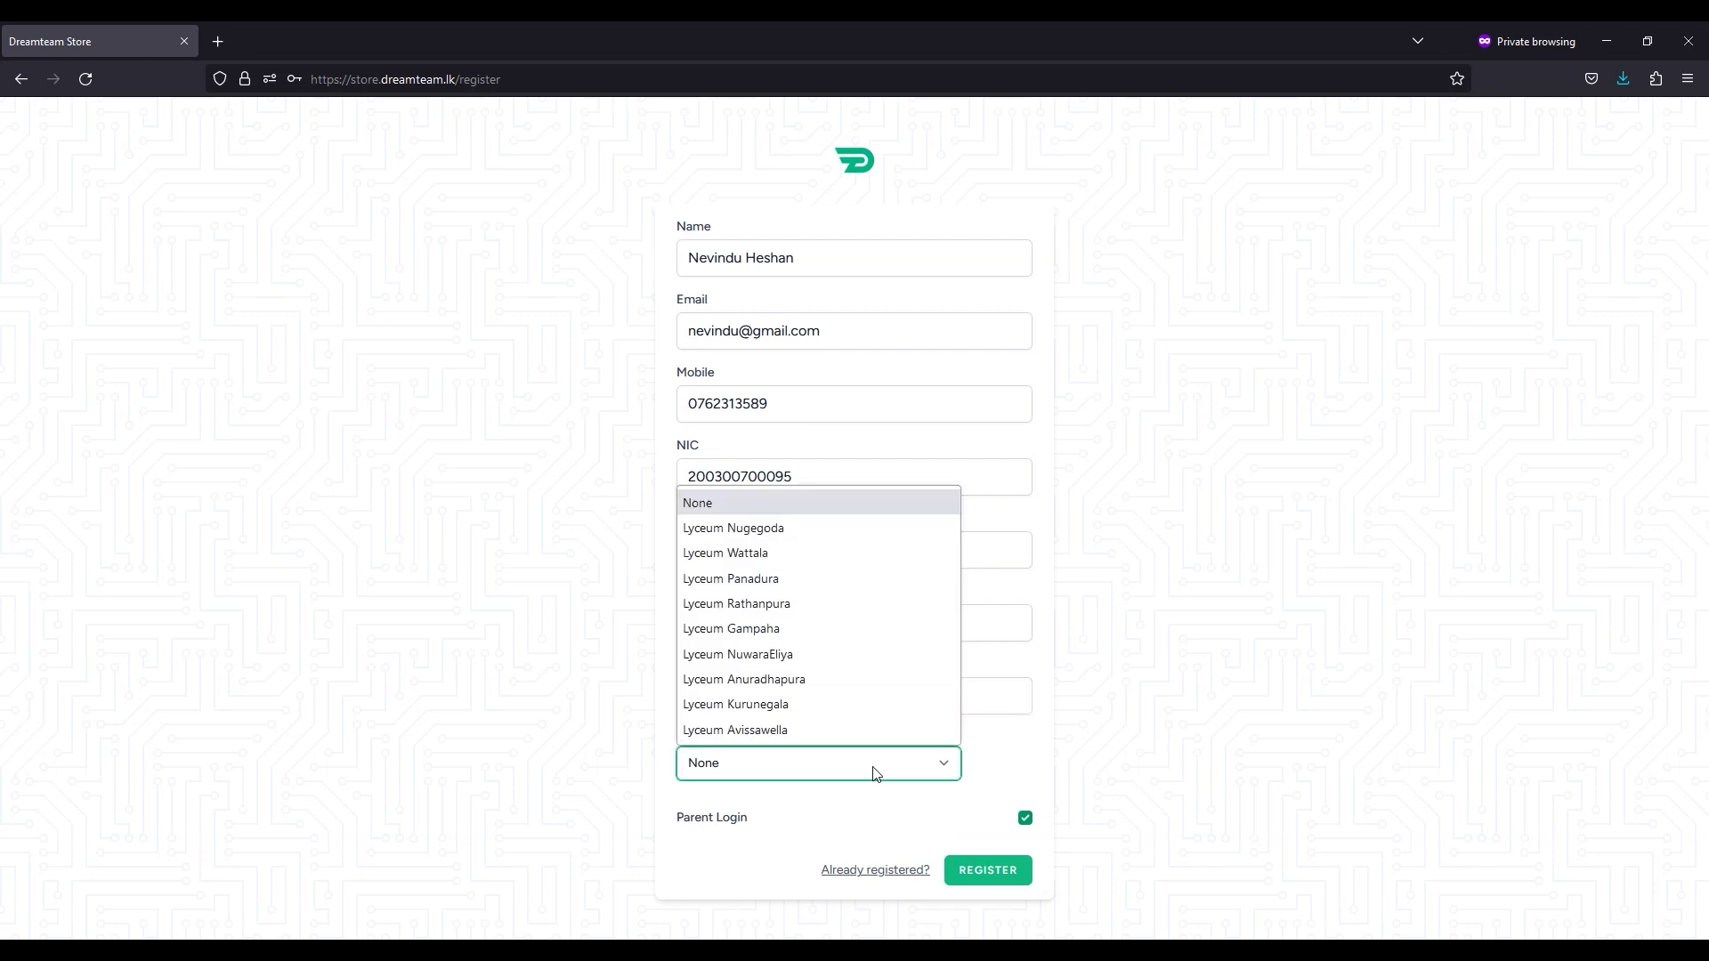
left_click(843, 553)
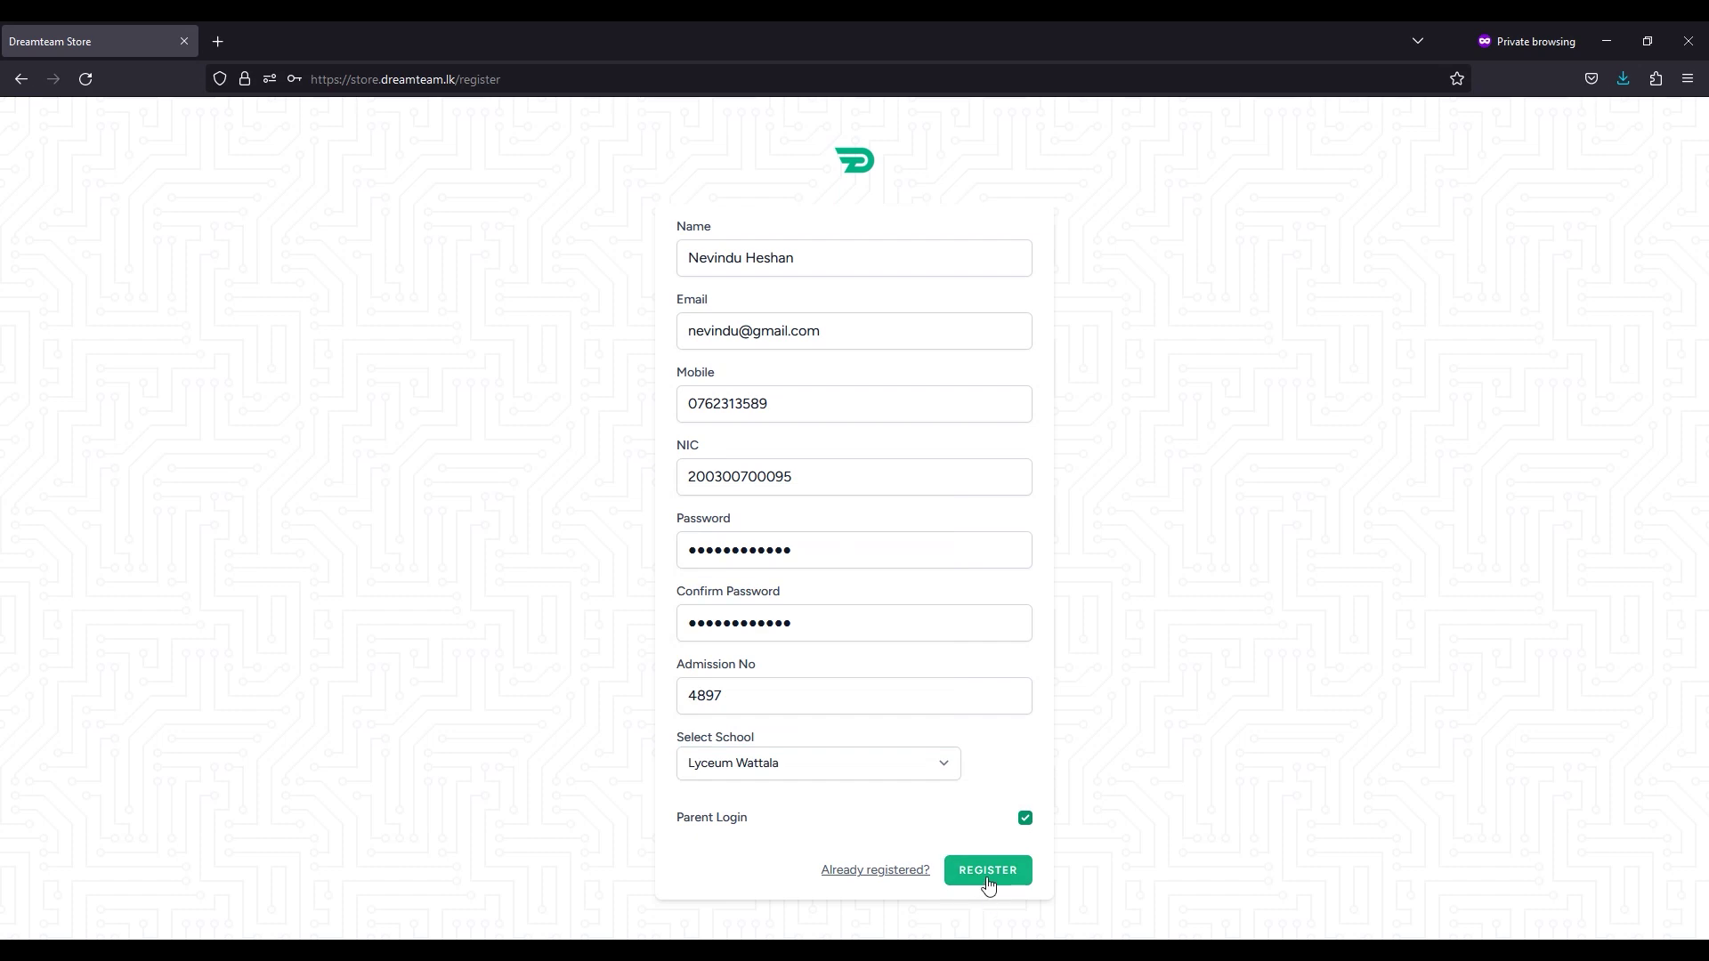